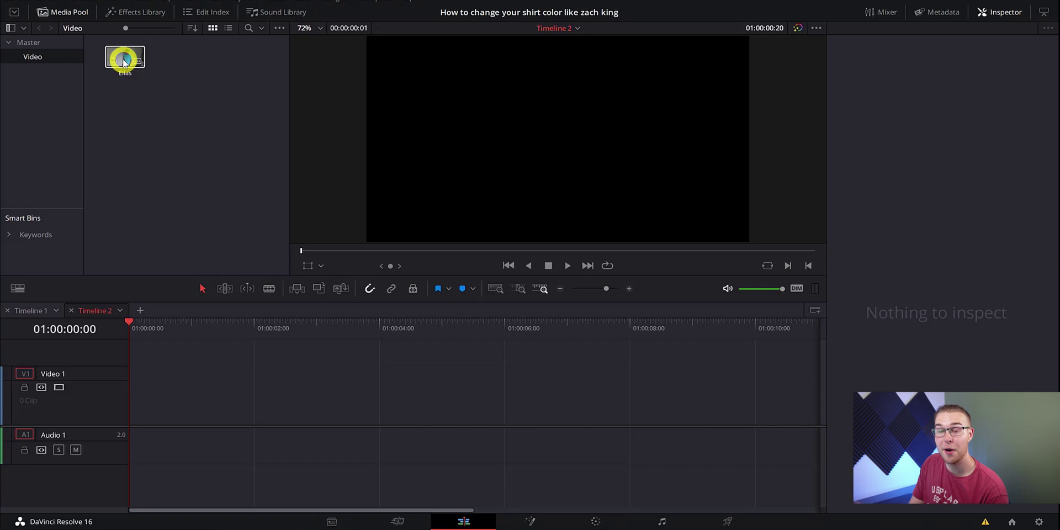
# Place the Elias clip on V1 of Timeline 2, scrub through it, and go to the Color page.
pyautogui.moveTo(122, 58); pyautogui.dragTo(131, 405)
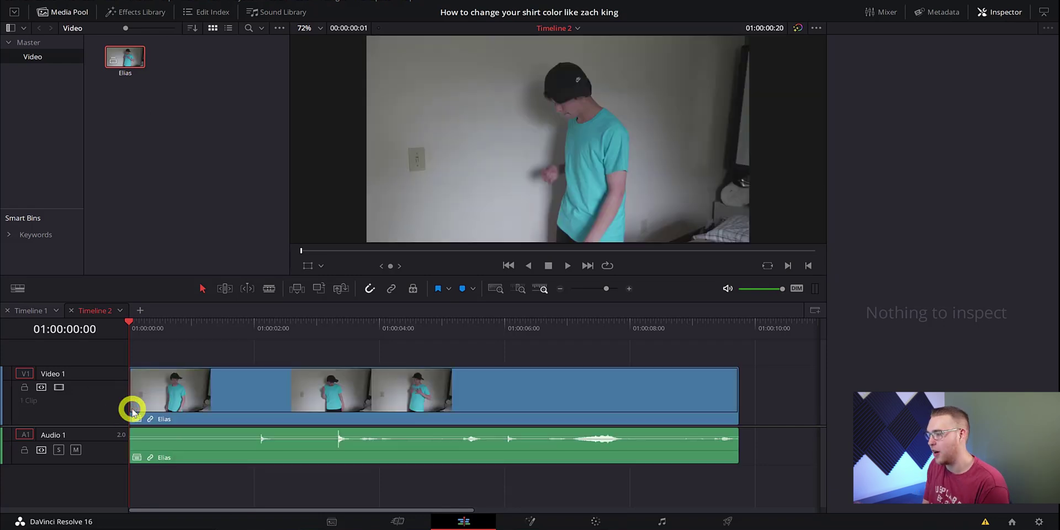
pyautogui.moveTo(149, 331); pyautogui.dragTo(260, 350)
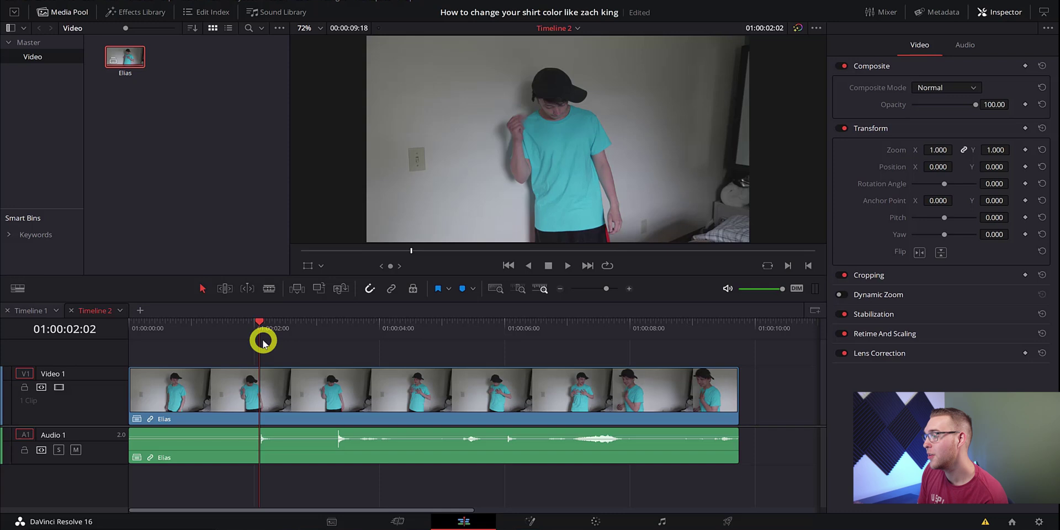
pyautogui.click(595, 521)
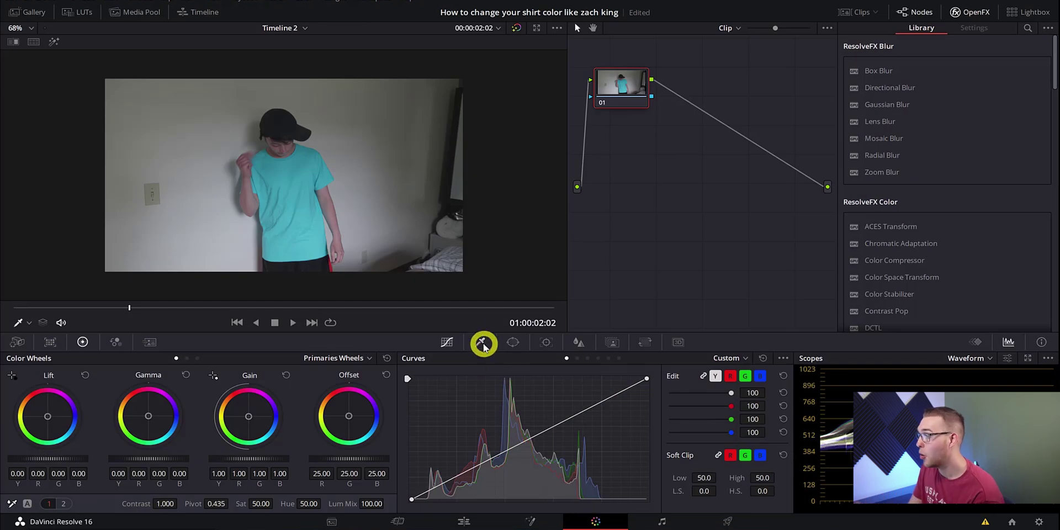
# Key the teal shirt with the Qualifier's Selection Range picker, setting Hue centre to 82.6.
pyautogui.click(483, 343)
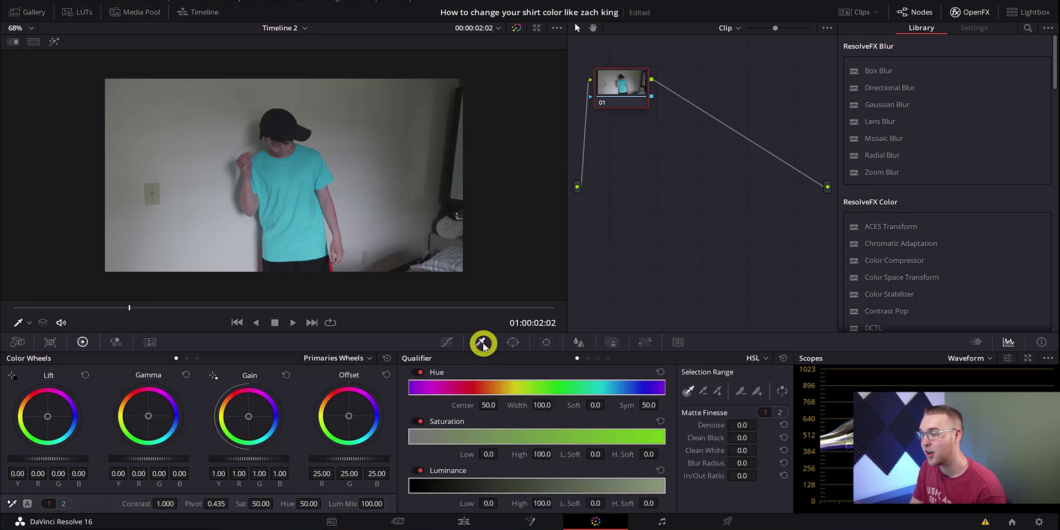
pyautogui.click(690, 391)
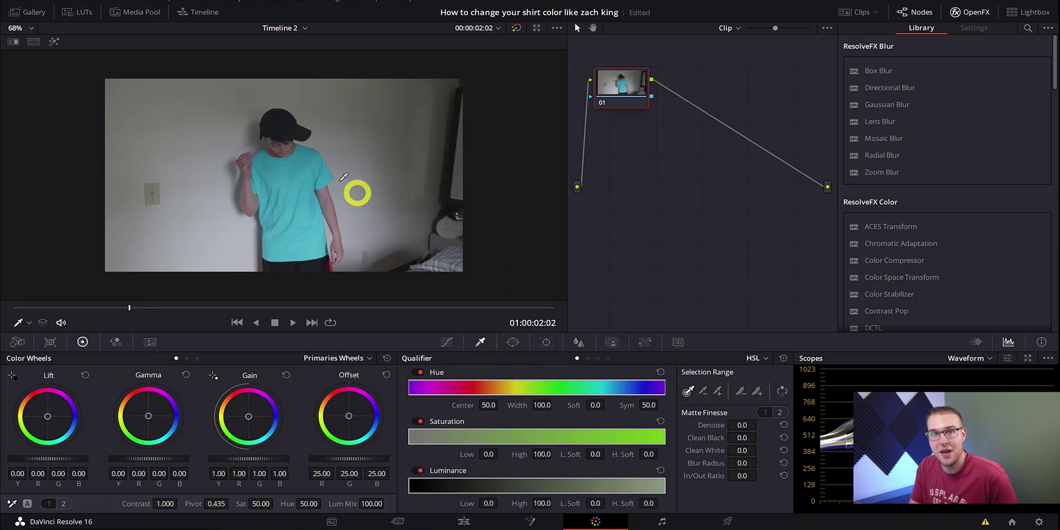
pyautogui.click(313, 169)
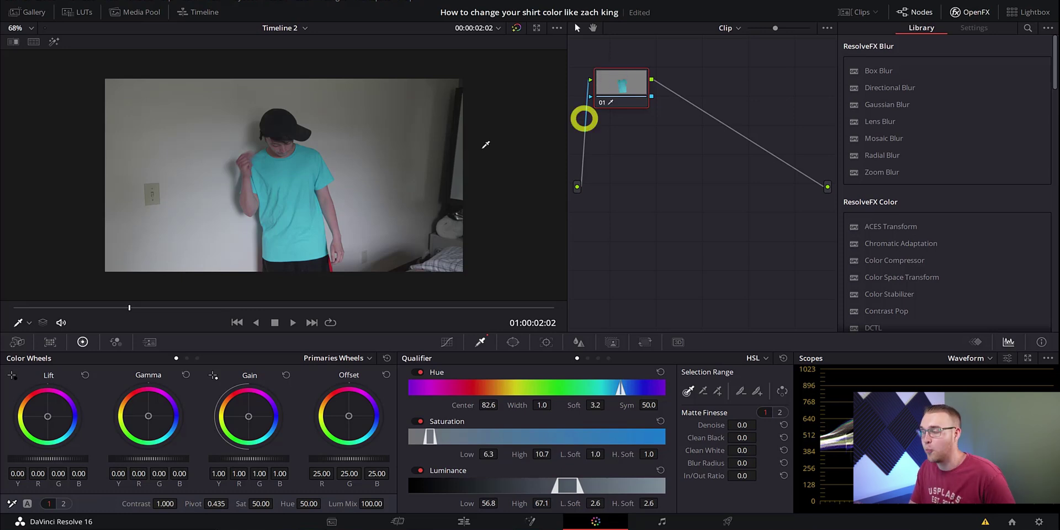
# Show the keyed shirt against grey and add missed shirt and shoulder areas to the key.
pyautogui.click(56, 46)
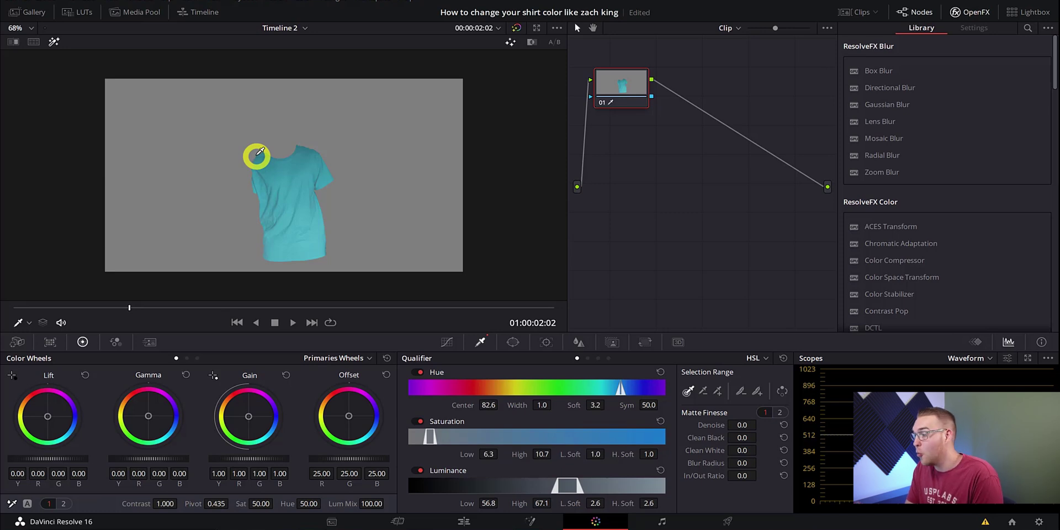
pyautogui.click(718, 391)
pyautogui.scroll(5, 253, 182)
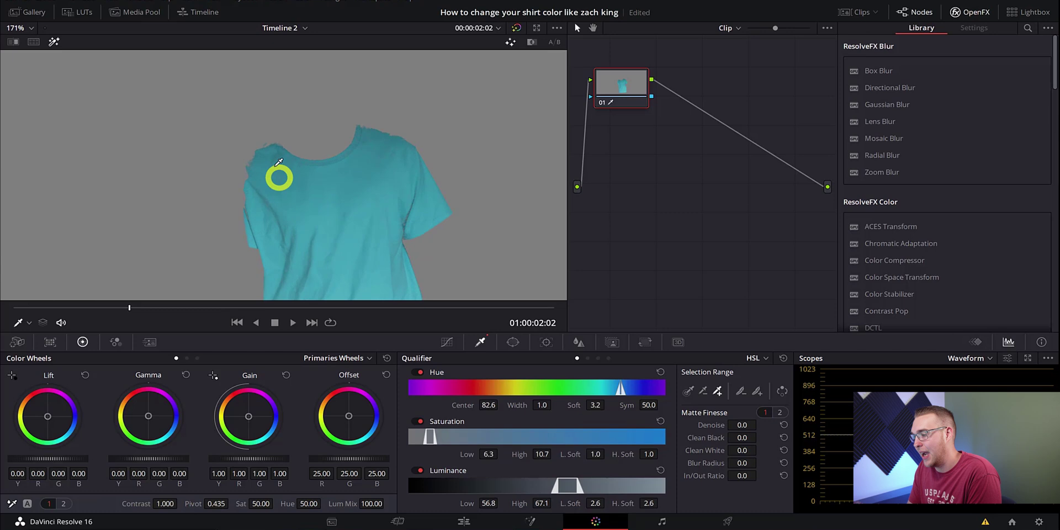
pyautogui.click(306, 215)
pyautogui.moveTo(367, 256)
pyautogui.mouseDown()
pyautogui.moveTo(329, 154)
pyautogui.moveTo(374, 106)
pyautogui.moveTo(365, 78)
pyautogui.moveTo(376, 79)
pyautogui.moveTo(422, 199)
pyautogui.mouseUp()
pyautogui.click(297, 101)
pyautogui.click(304, 180)
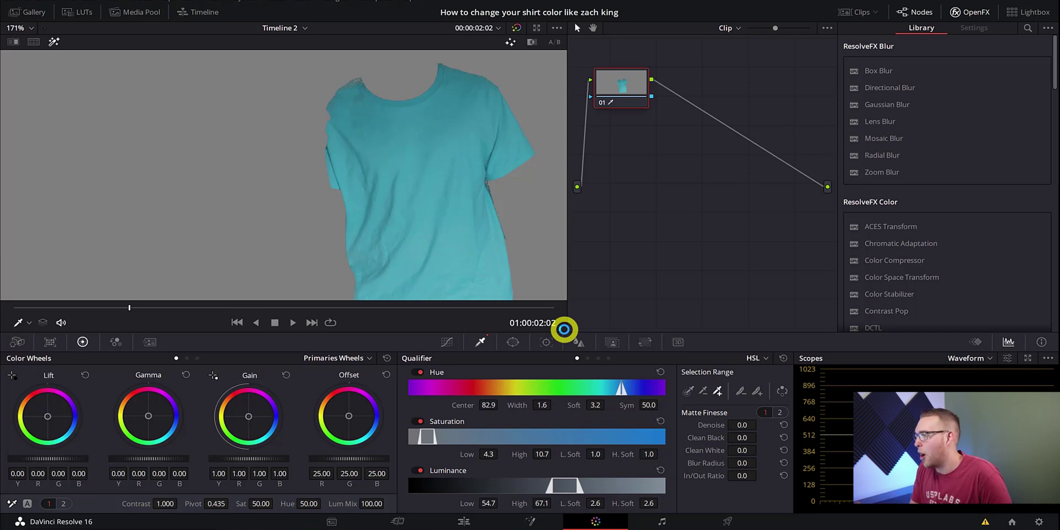
# Set the shirt key's Hue width to 8.8 and softness to 17.5.
pyautogui.moveTo(534, 403)
pyautogui.mouseDown()
pyautogui.moveTo(580, 409)
pyautogui.moveTo(533, 403)
pyautogui.mouseUp()
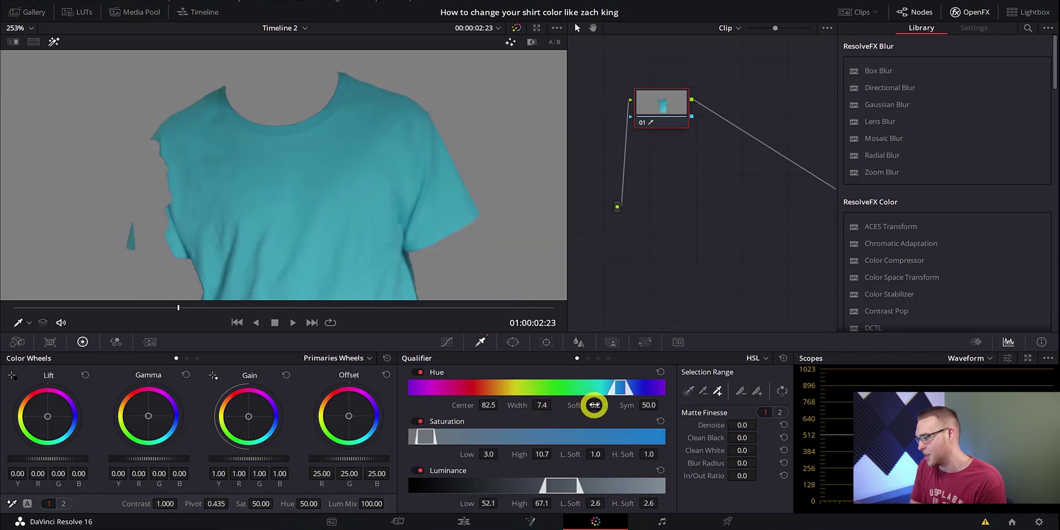
pyautogui.moveTo(594, 404); pyautogui.dragTo(658, 410)
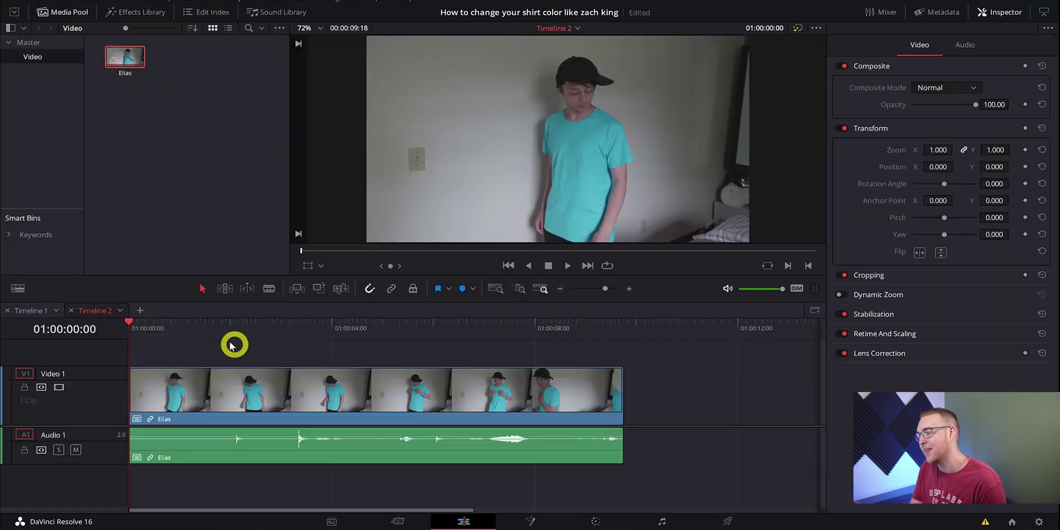
# Split the Elias clip with Ctrl+B at three gesture points, making four pieces.
pyautogui.click(226, 325)
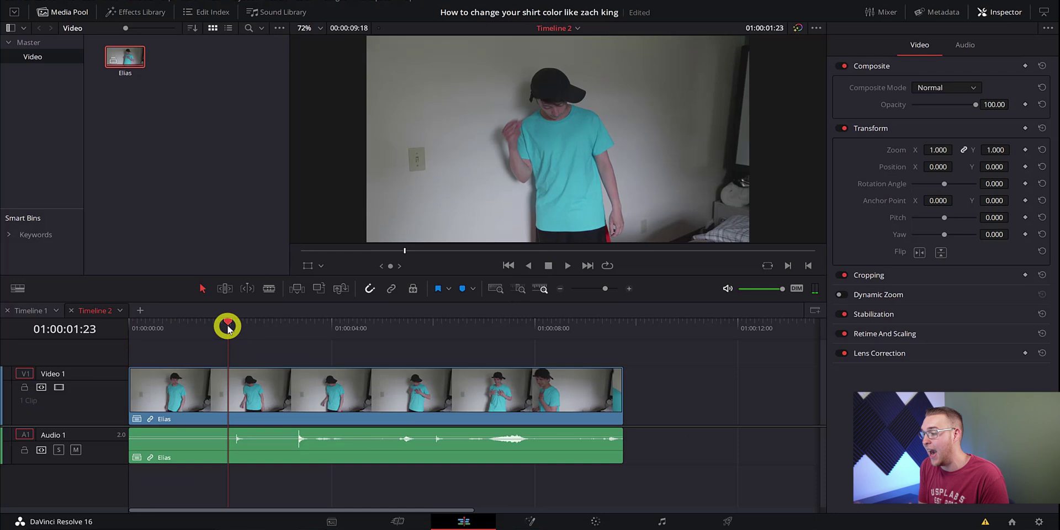
pyautogui.moveTo(228, 327); pyautogui.dragTo(236, 332)
pyautogui.click(248, 391)
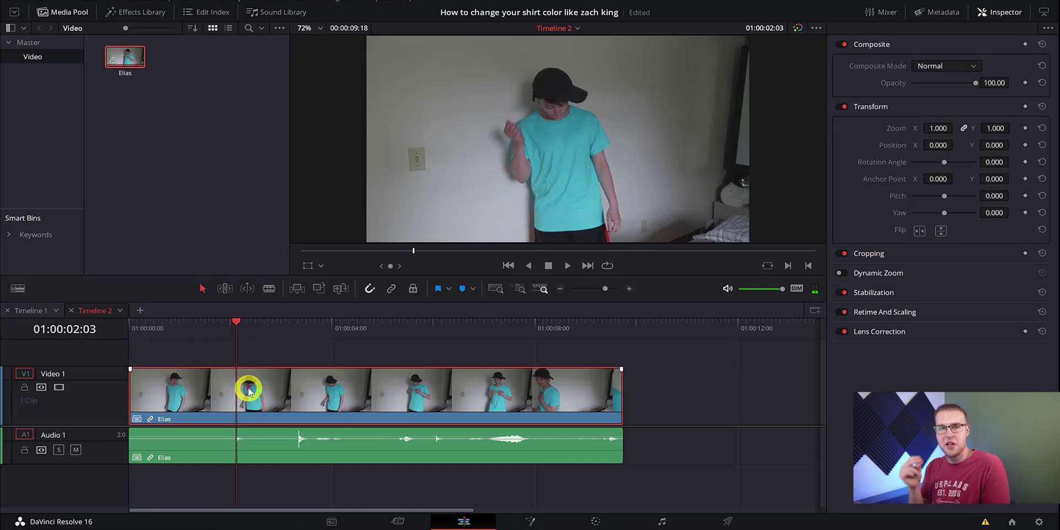
pyautogui.hotkey('ctrl', 'b')
pyautogui.click(298, 331)
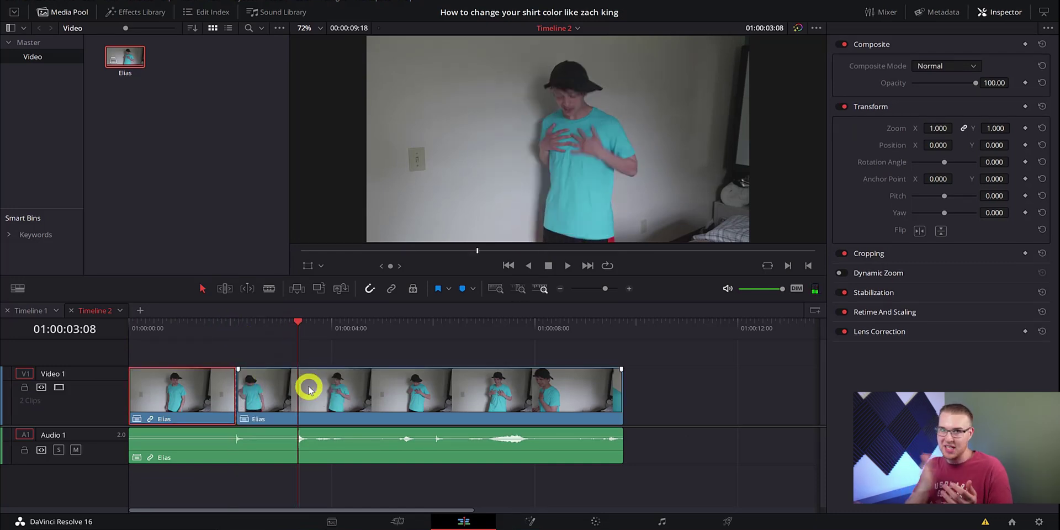
pyautogui.click(311, 391)
pyautogui.hotkey('ctrl', 'b')
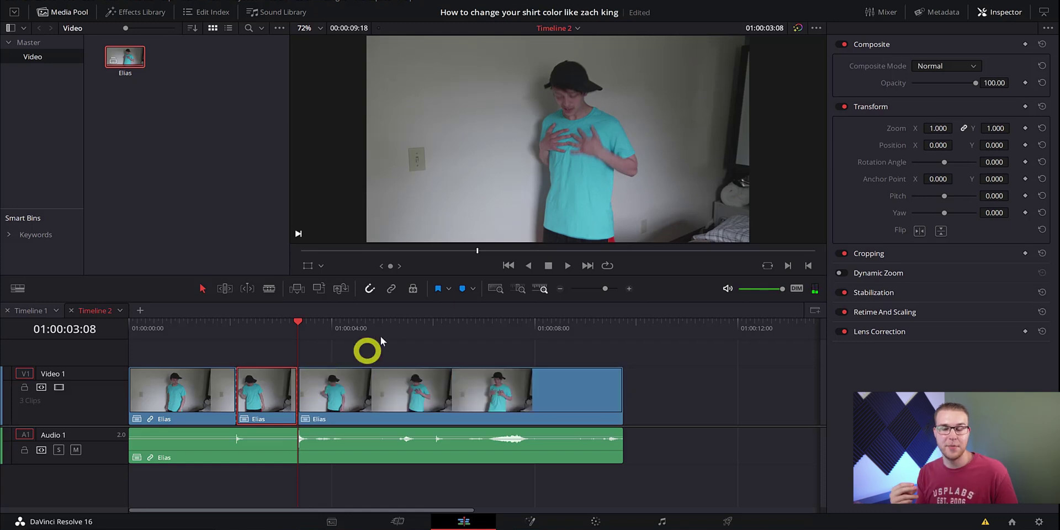
pyautogui.moveTo(411, 329); pyautogui.dragTo(434, 331)
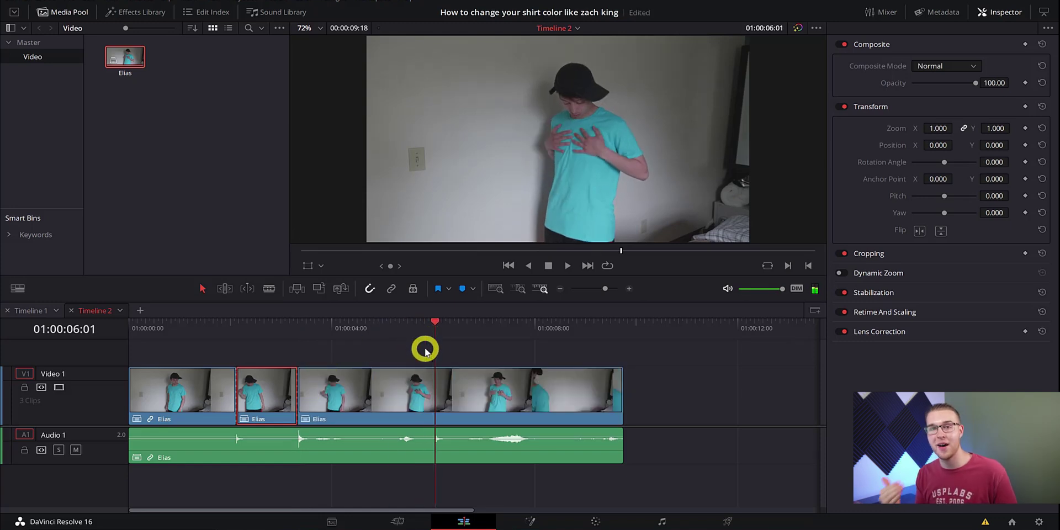
pyautogui.click(474, 382)
pyautogui.hotkey('ctrl', 'b')
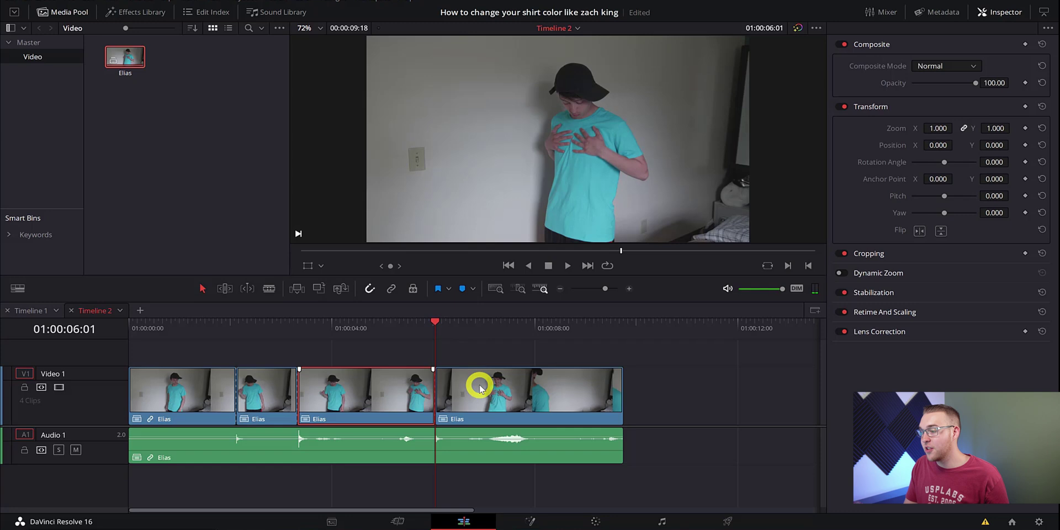
# Select the second clip piece and bring it into the Color page.
pyautogui.click(230, 329)
pyautogui.scroll(1, 229, 330)
pyautogui.moveTo(230, 330); pyautogui.dragTo(248, 331)
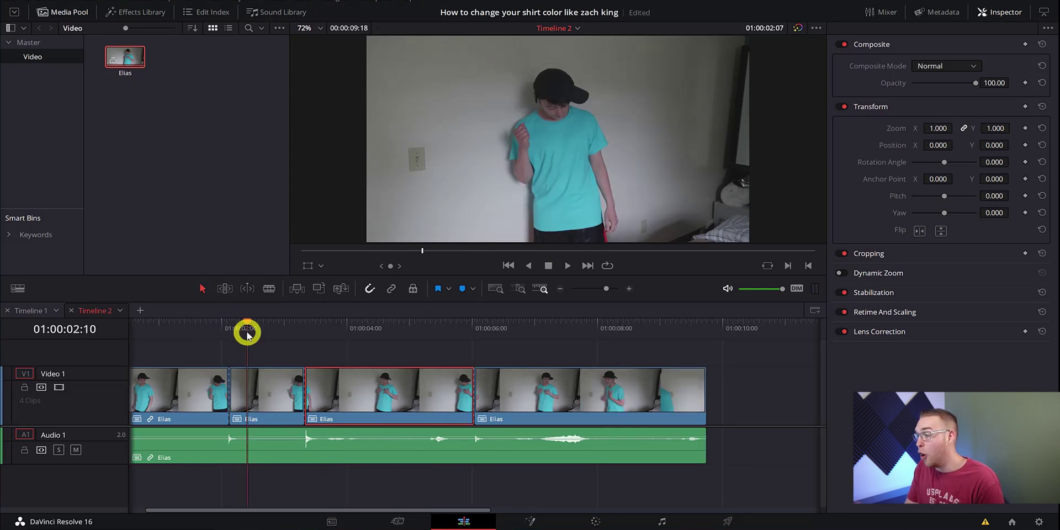
pyautogui.click(264, 388)
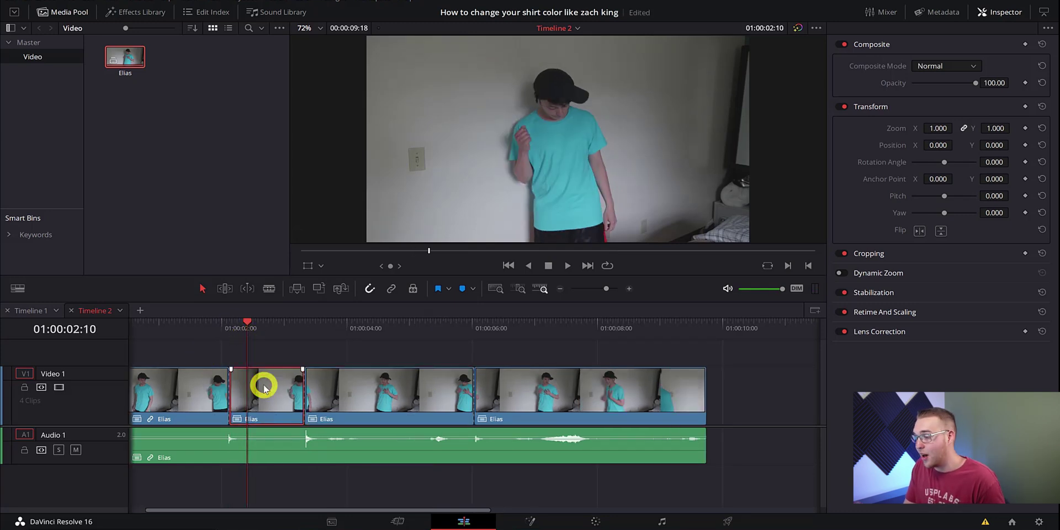
pyautogui.click(594, 521)
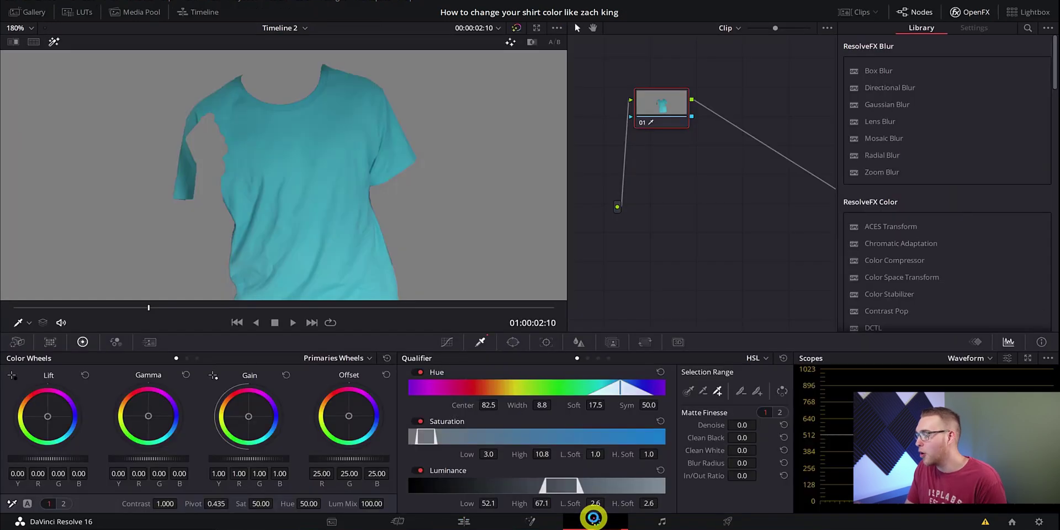
# Turn the shirt green with a Hue vs Hue point at hue 73.17, rotated 57.86.
pyautogui.click(448, 343)
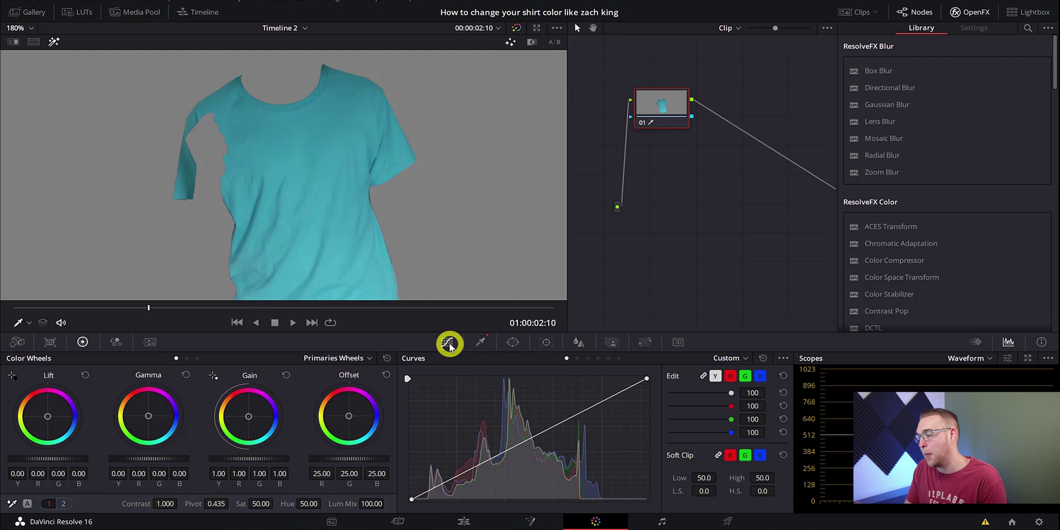
pyautogui.click(577, 358)
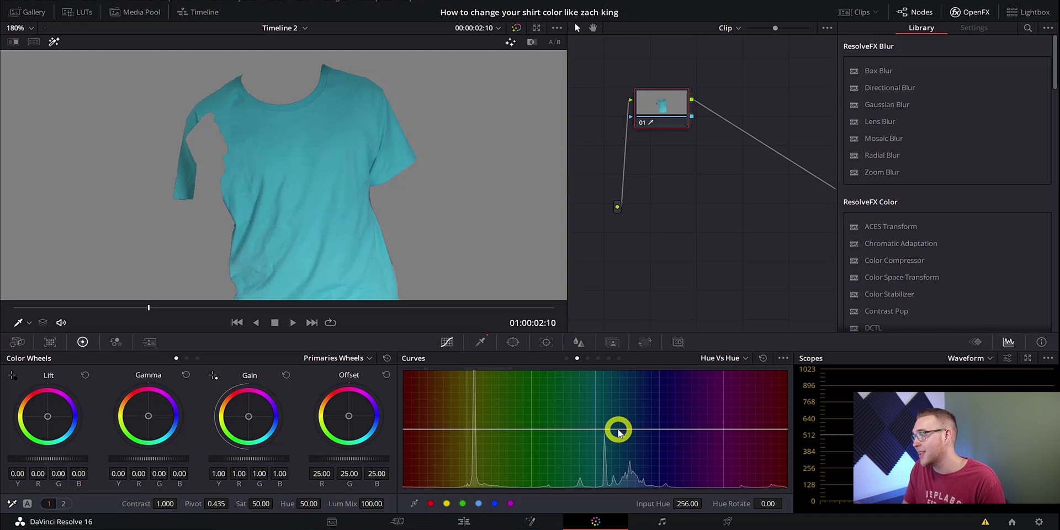
pyautogui.moveTo(618, 430); pyautogui.dragTo(592, 412)
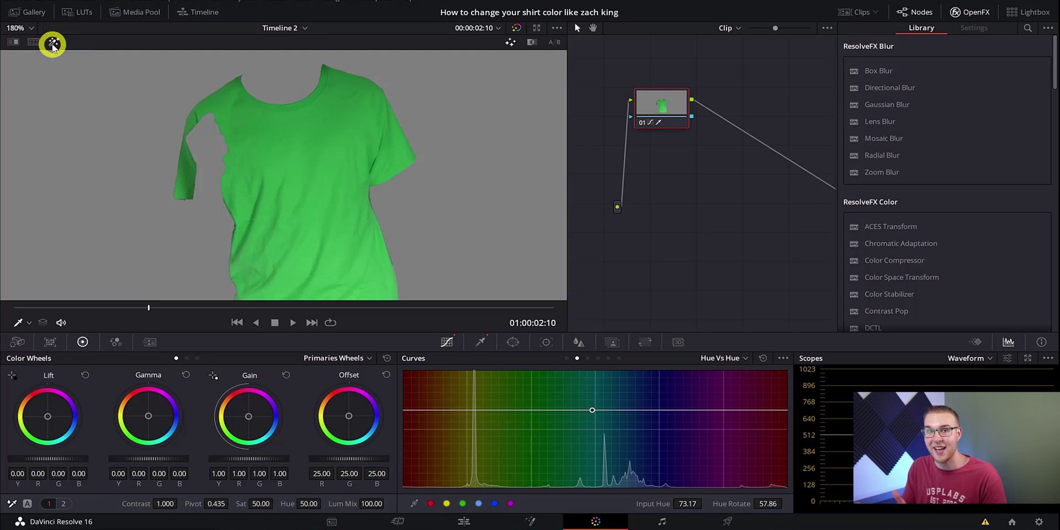
# Turn off highlight mode to show the full green-shirt image and display the clip thumbnails.
pyautogui.click(53, 44)
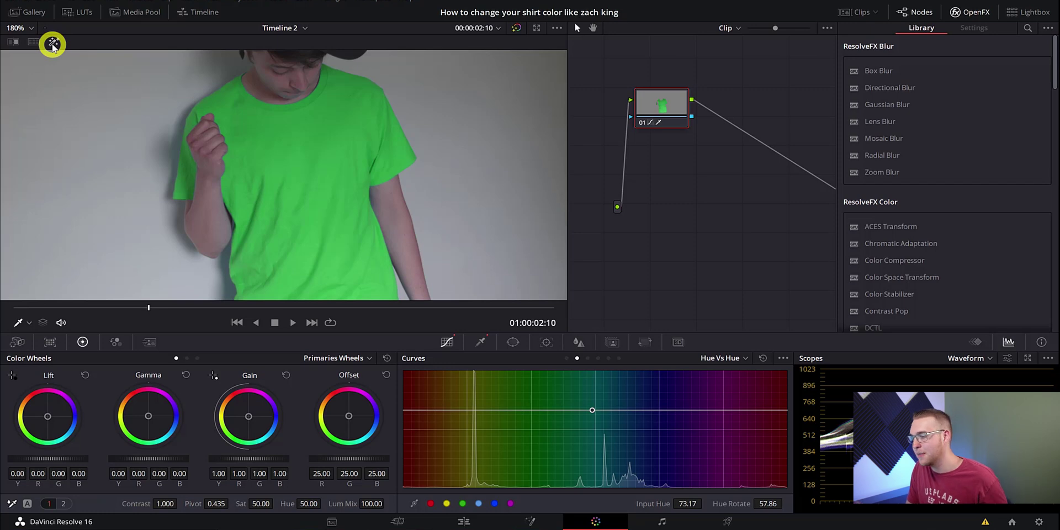
pyautogui.scroll(-3, 288, 268)
pyautogui.click(842, 12)
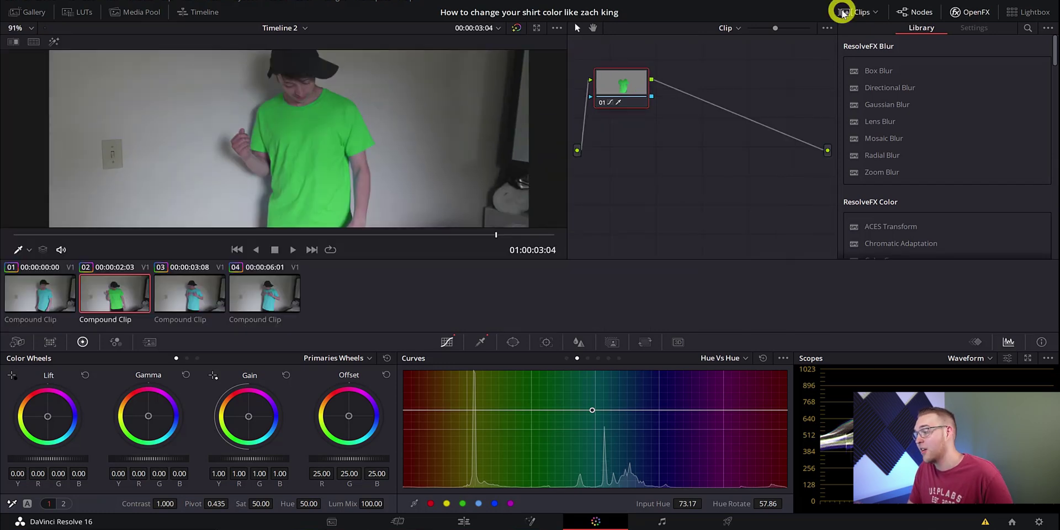
# Select clip 03 and try a Hue vs Hue shift of -102.86 at hue 129.82.
pyautogui.click(200, 297)
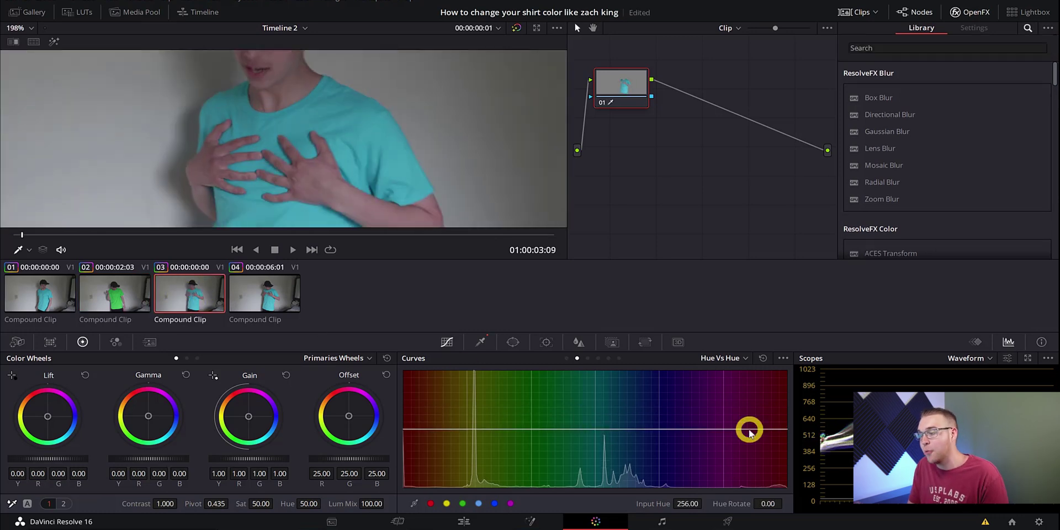
pyautogui.moveTo(748, 429); pyautogui.dragTo(653, 464)
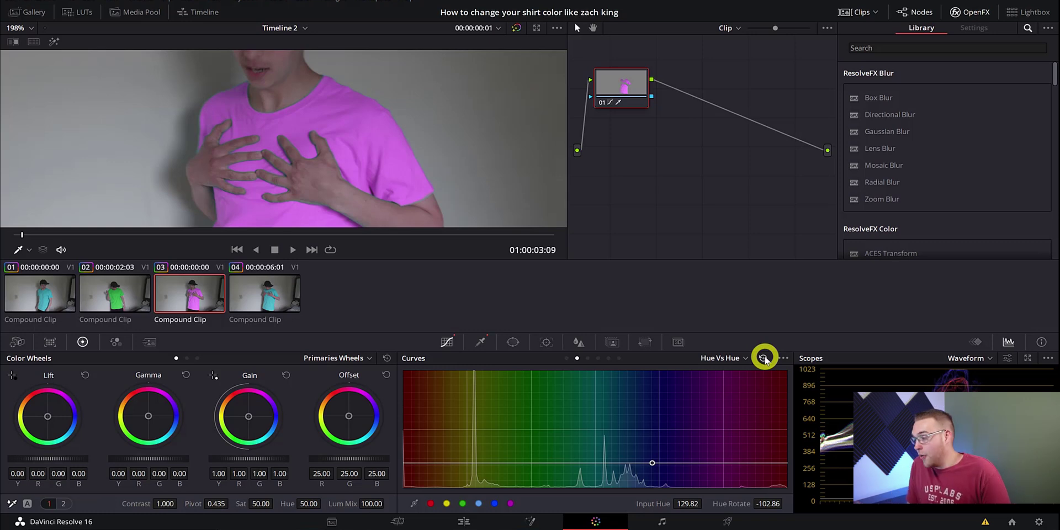
# Reset the hue curve so the shirt is teal again and fit the frame in the viewer.
pyautogui.click(763, 359)
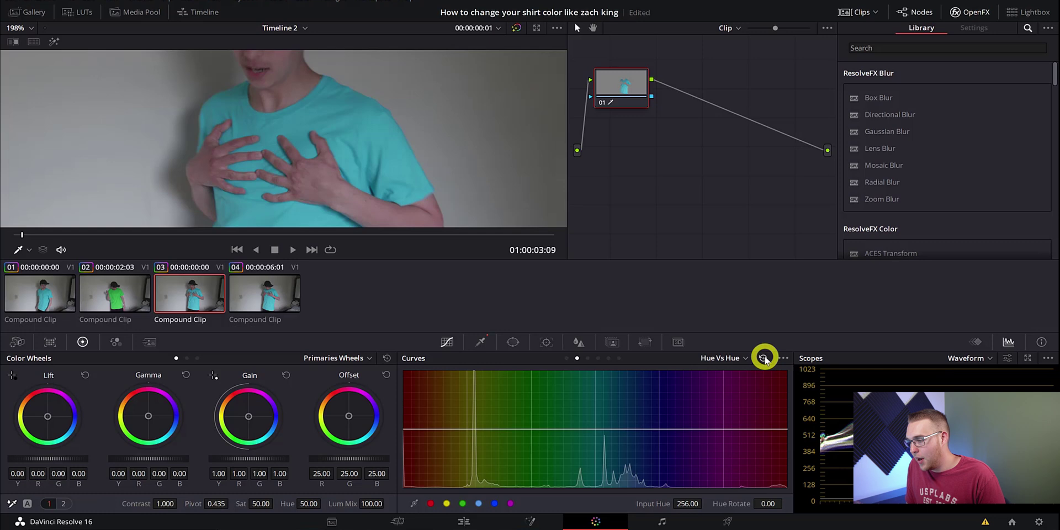
pyautogui.hotkey('shift', 'z')
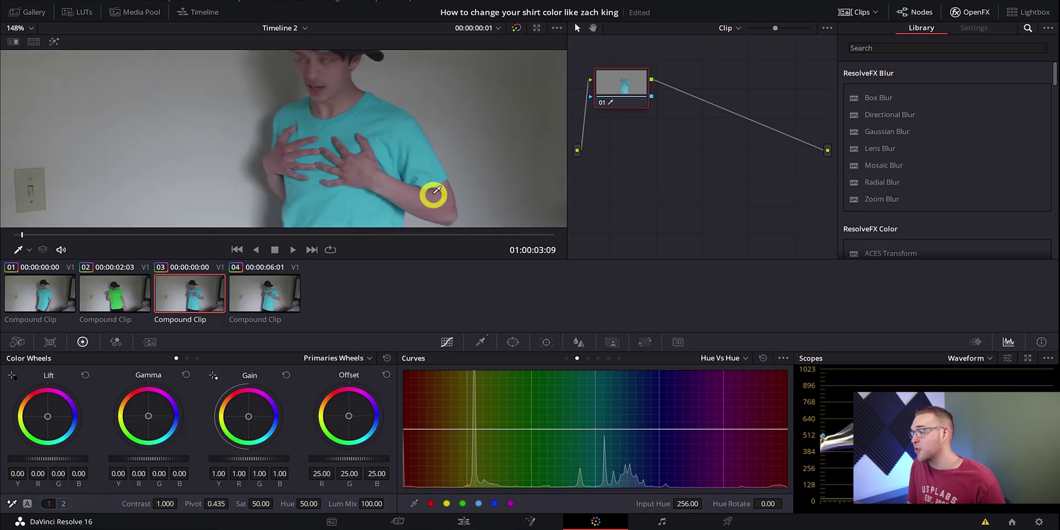
pyautogui.moveTo(414, 170); pyautogui.dragTo(326, 166)
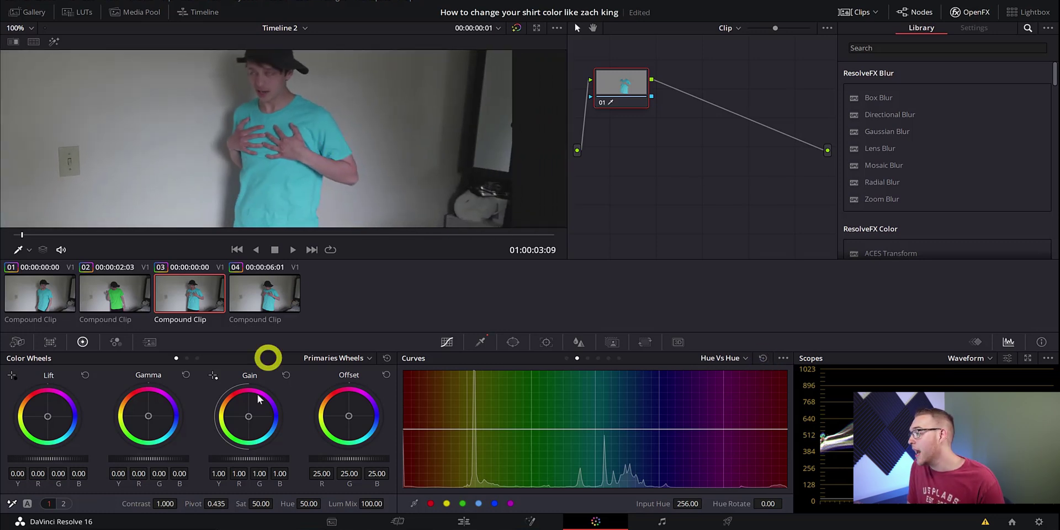
# Push the Gain, Lift and Gamma wheels toward red/yellow to turn the shirt orange.
pyautogui.moveTo(251, 417); pyautogui.dragTo(163, 315)
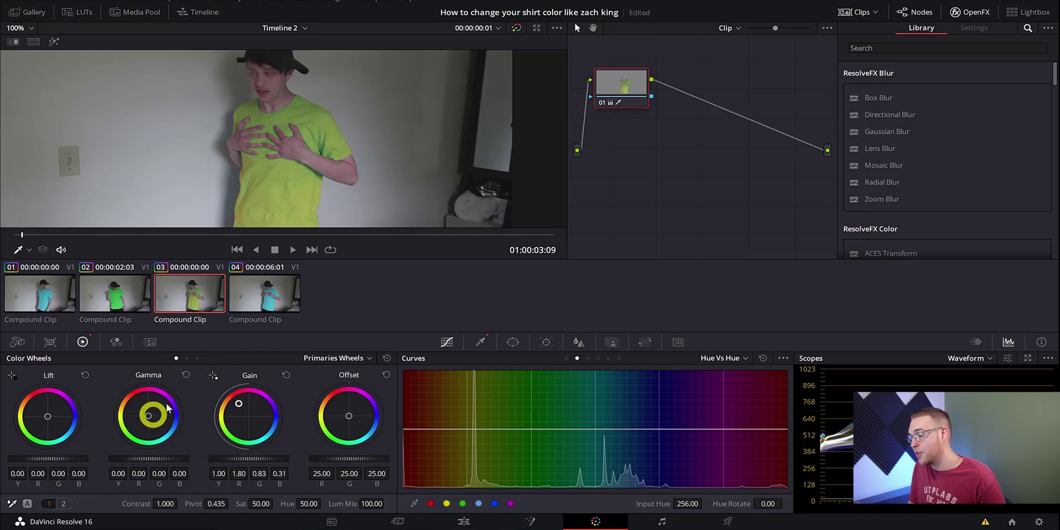
pyautogui.moveTo(47, 416); pyautogui.dragTo(14, 360)
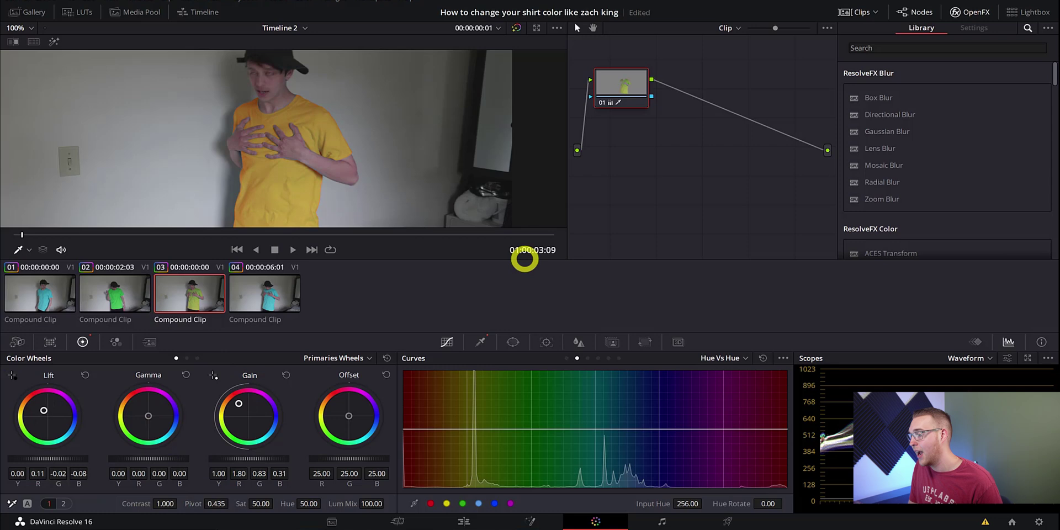
pyautogui.moveTo(525, 259); pyautogui.dragTo(484, 215)
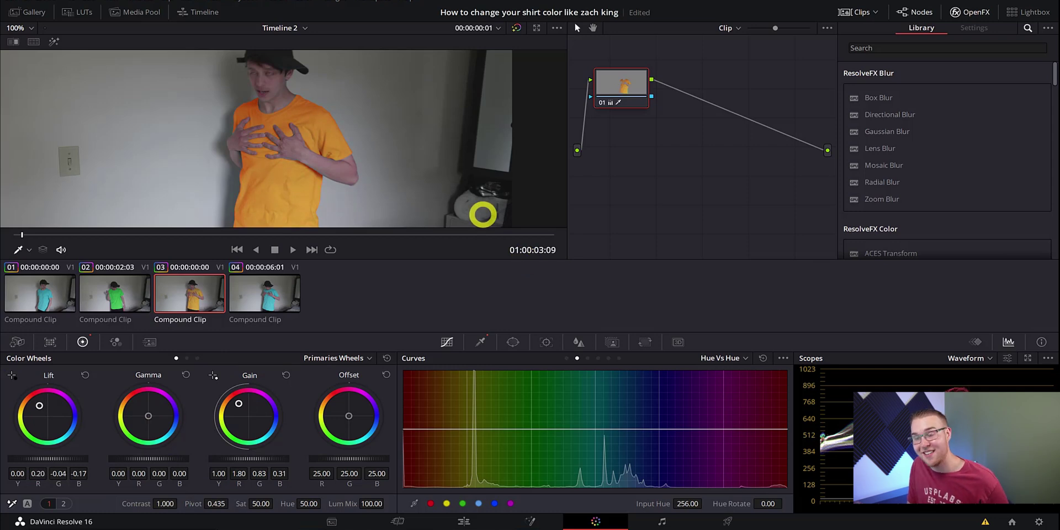
pyautogui.scroll(1, 484, 214)
pyautogui.moveTo(148, 415); pyautogui.dragTo(125, 370)
# Fine-tune the wheels to Gain 1.53/0.88/0.57 and Gamma 0.05/-0.01/-0.03.
pyautogui.scroll(3, 324, 199)
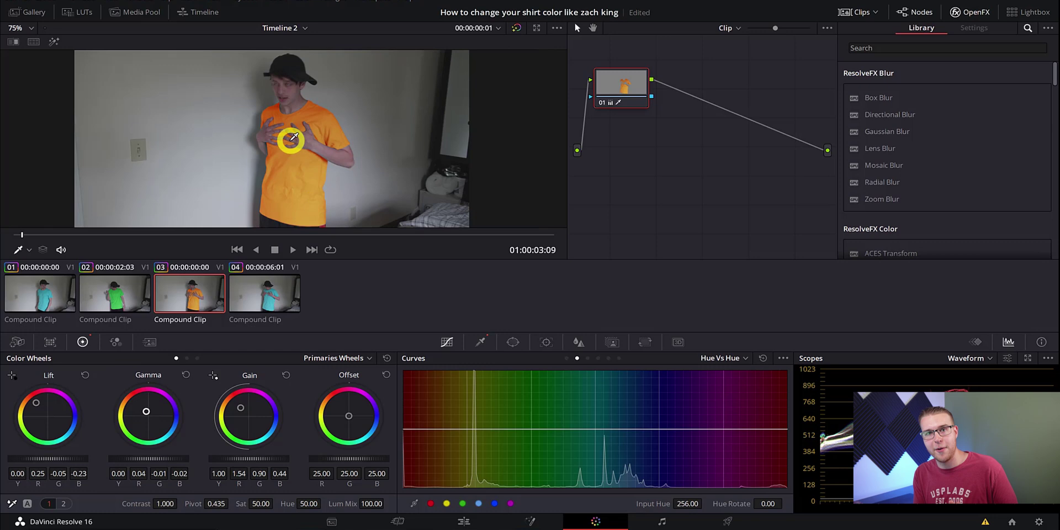
pyautogui.scroll(4, 310, 165)
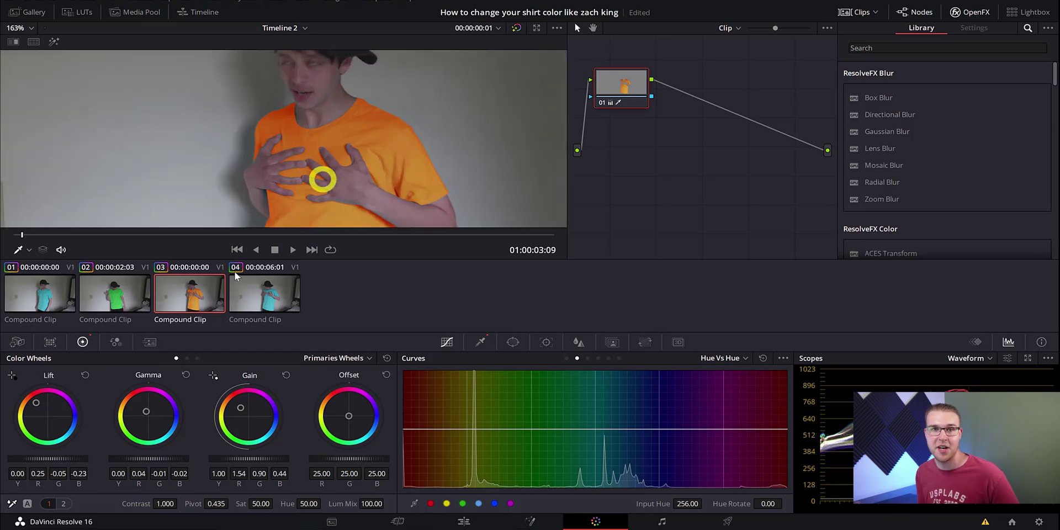
pyautogui.moveTo(38, 405)
pyautogui.mouseDown()
pyautogui.moveTo(67, 417)
pyautogui.moveTo(56, 414)
pyautogui.mouseUp()
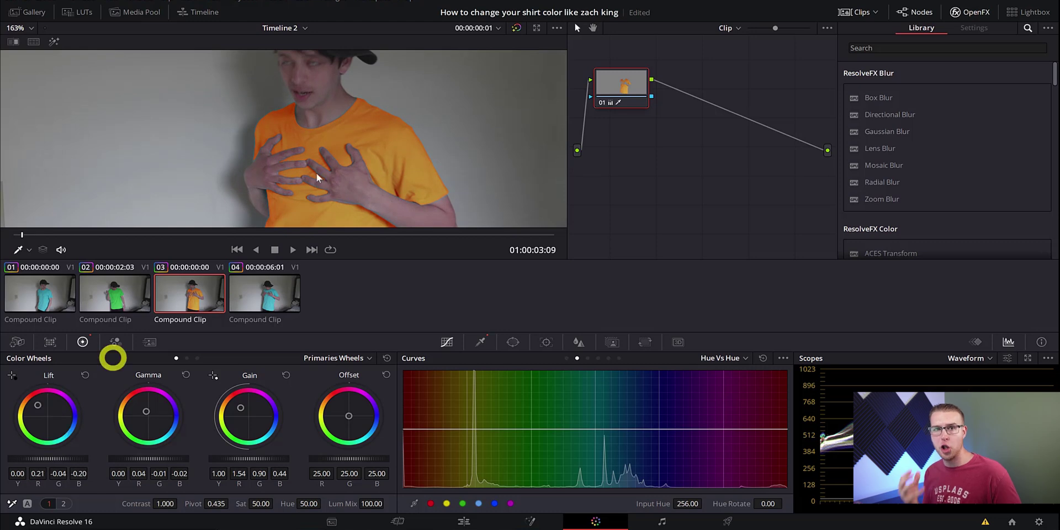
pyautogui.scroll(-5, 314, 171)
pyautogui.scroll(-3, 383, 56)
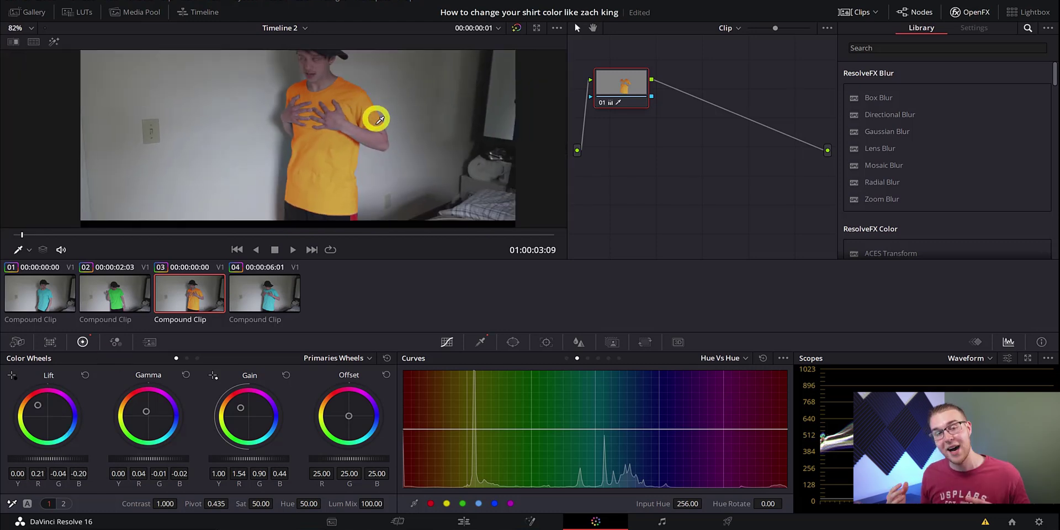
pyautogui.moveTo(250, 407)
pyautogui.mouseDown()
pyautogui.moveTo(239, 410)
pyautogui.moveTo(255, 403)
pyautogui.mouseUp()
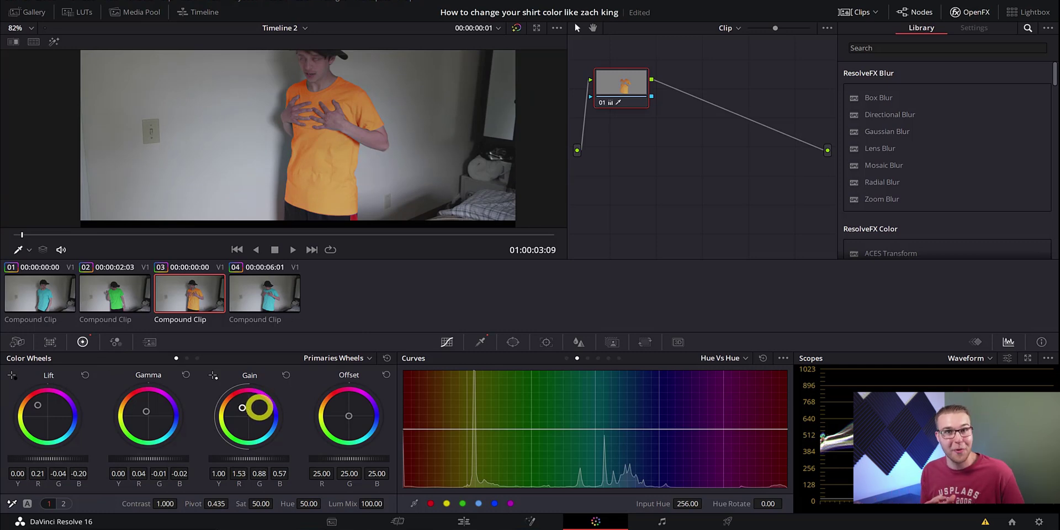
pyautogui.moveTo(166, 409); pyautogui.dragTo(142, 405)
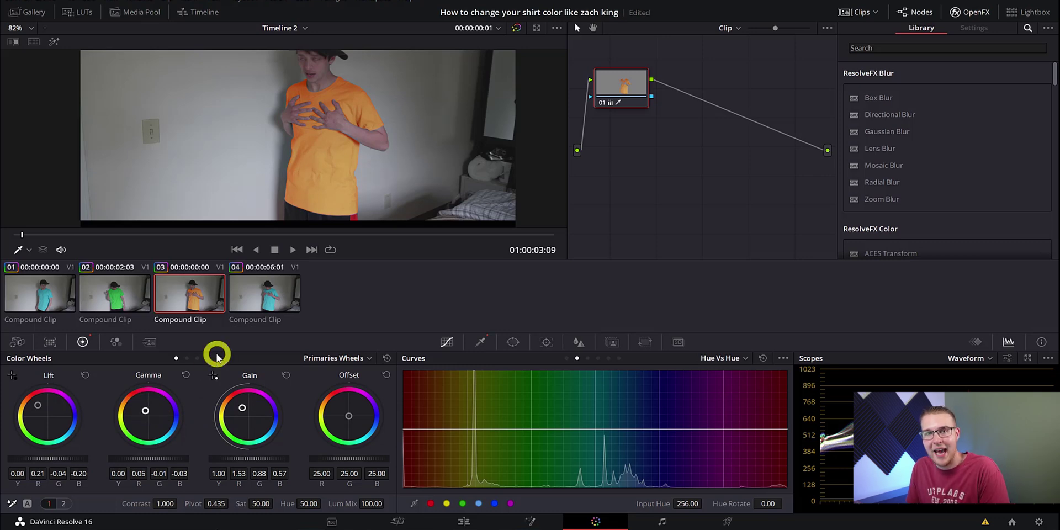
# Raise Matte Finesse Clean Black and Clean White to about 3.7 and 3.6.
pyautogui.click(481, 342)
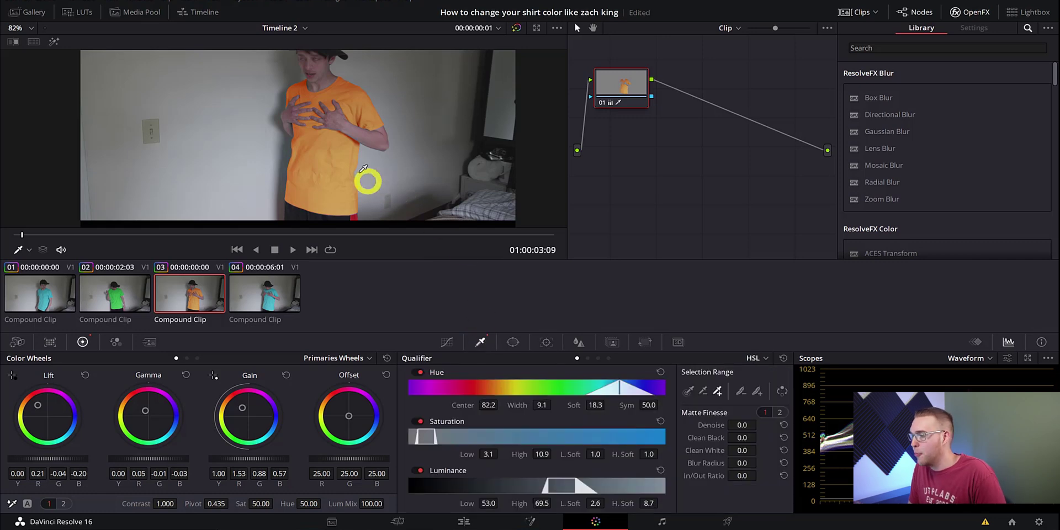
pyautogui.scroll(5, 341, 142)
pyautogui.scroll(2, 302, 209)
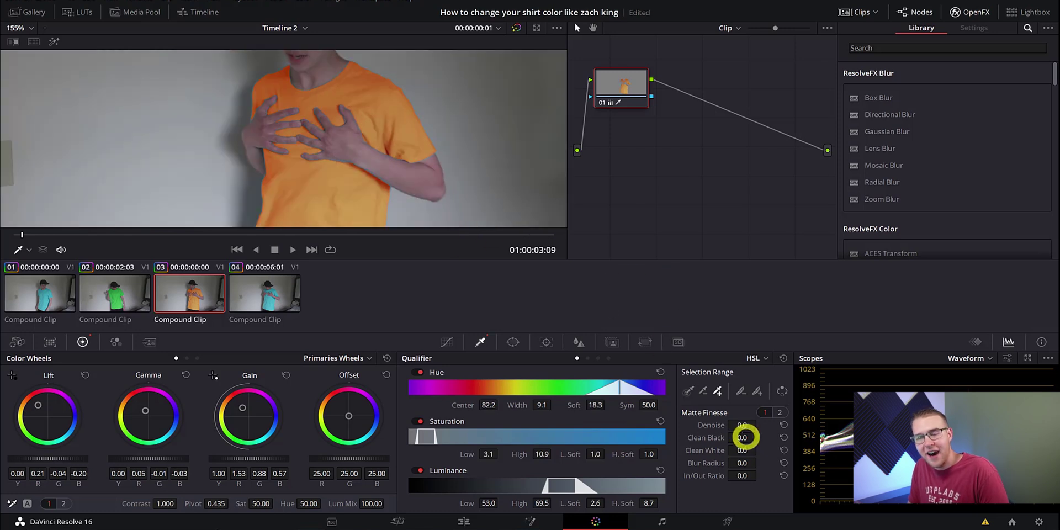
pyautogui.moveTo(742, 437); pyautogui.dragTo(751, 450)
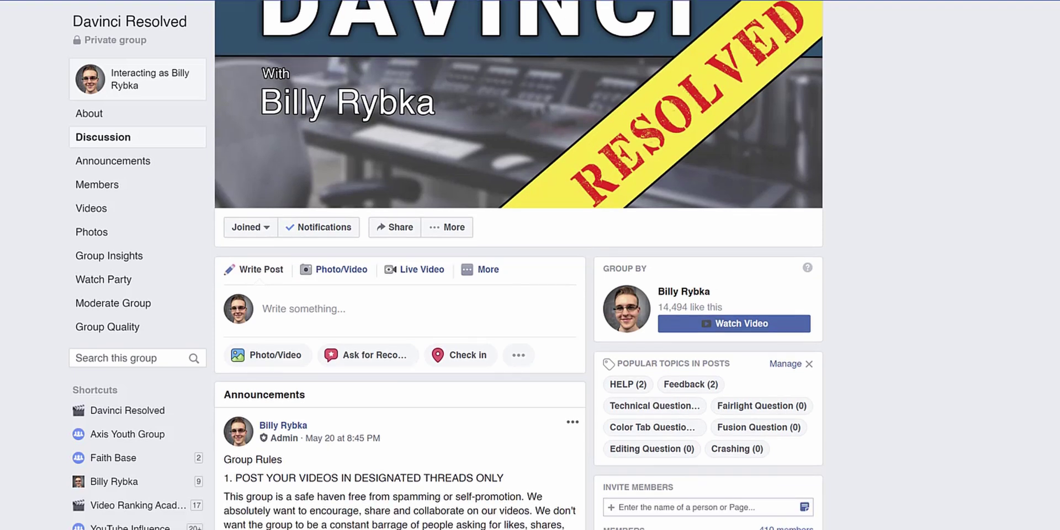
# Scroll the Davinci Resolved group feed past the announcements to the older posts, including the slow-render question.
pyautogui.scroll(-6, 520, 265)
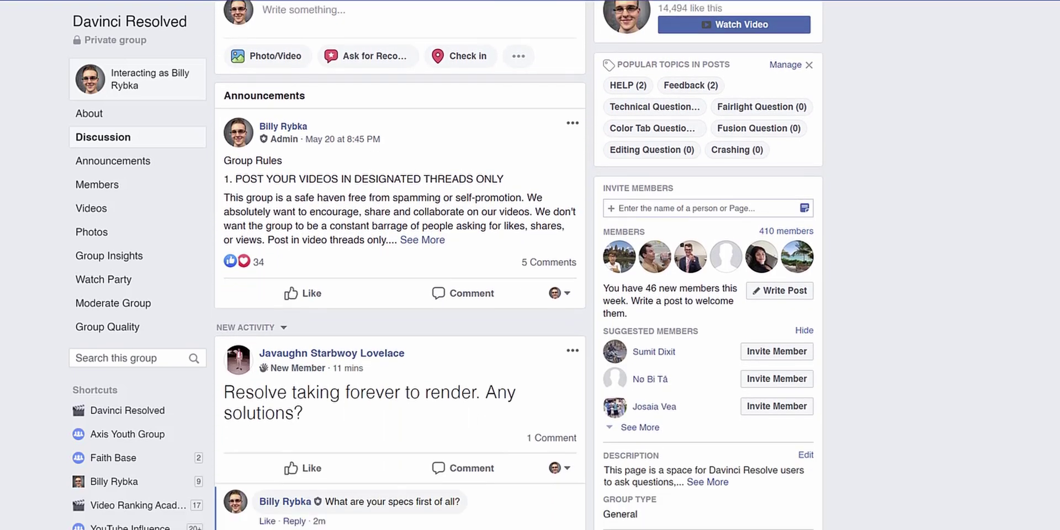
pyautogui.scroll(-5, 401, 265)
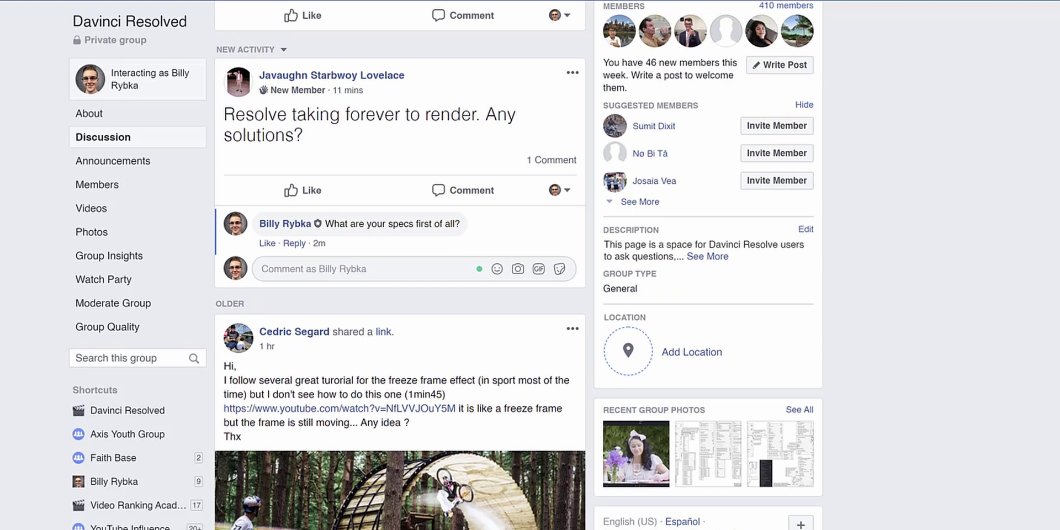
pyautogui.scroll(-2, 401, 265)
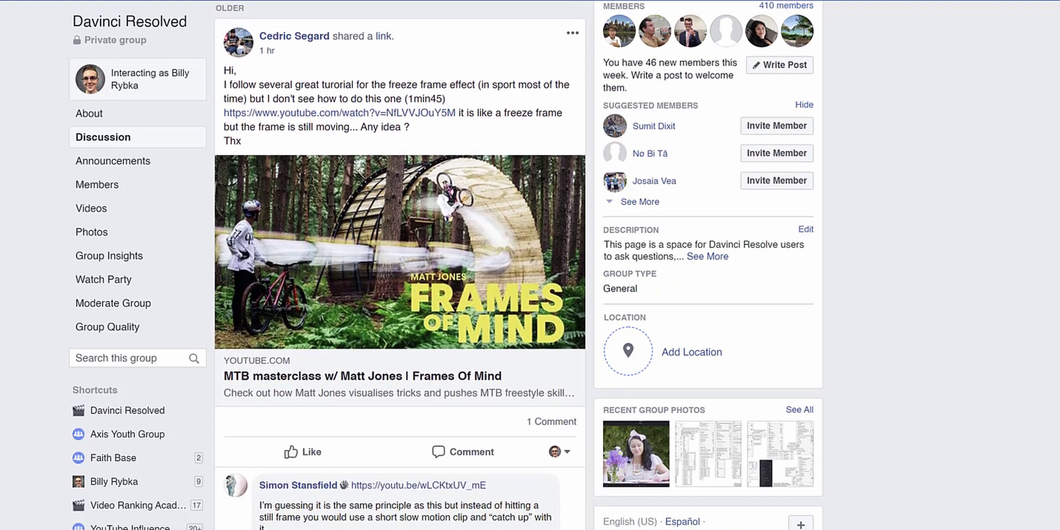